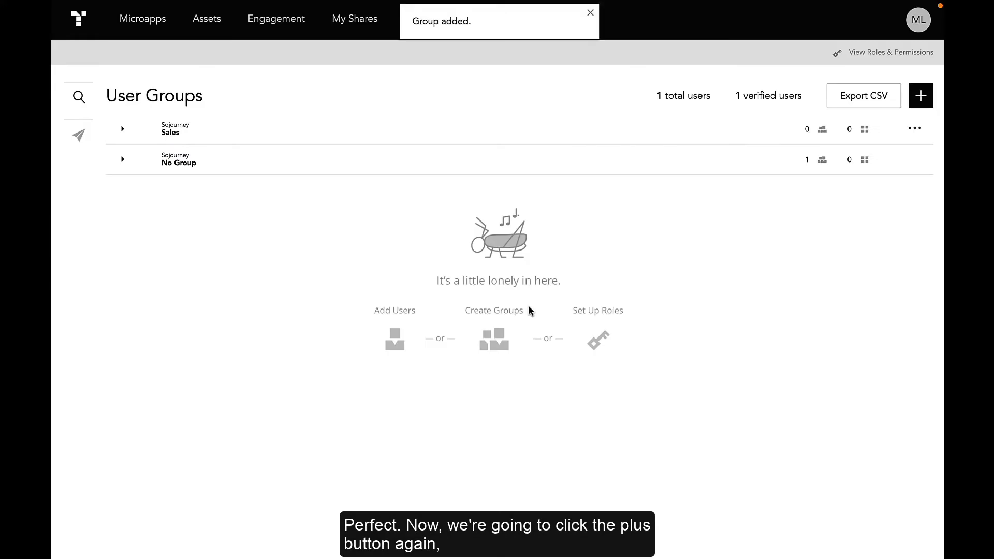
Create a new group named Sales - AE, nested under the Sales parent group
left_click(926, 99)
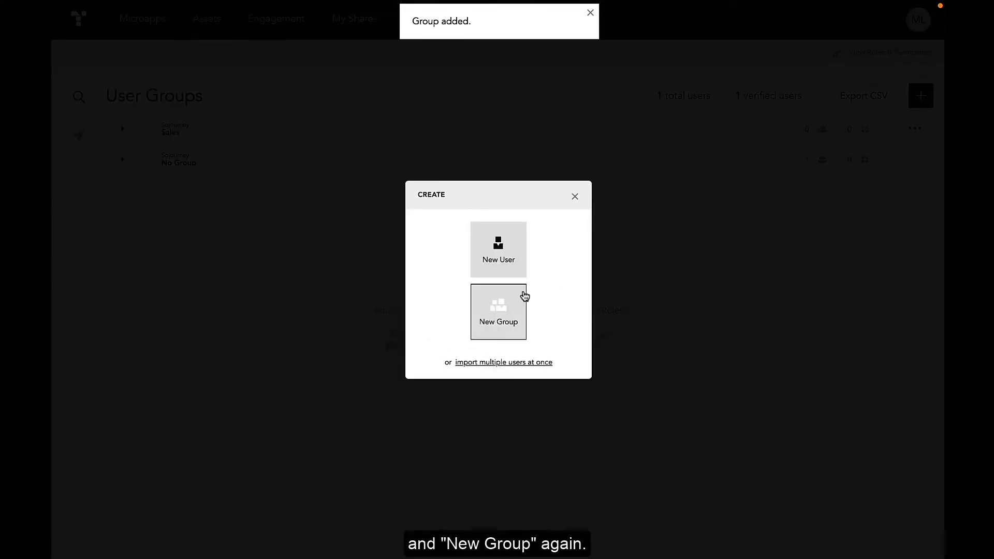
left_click(511, 304)
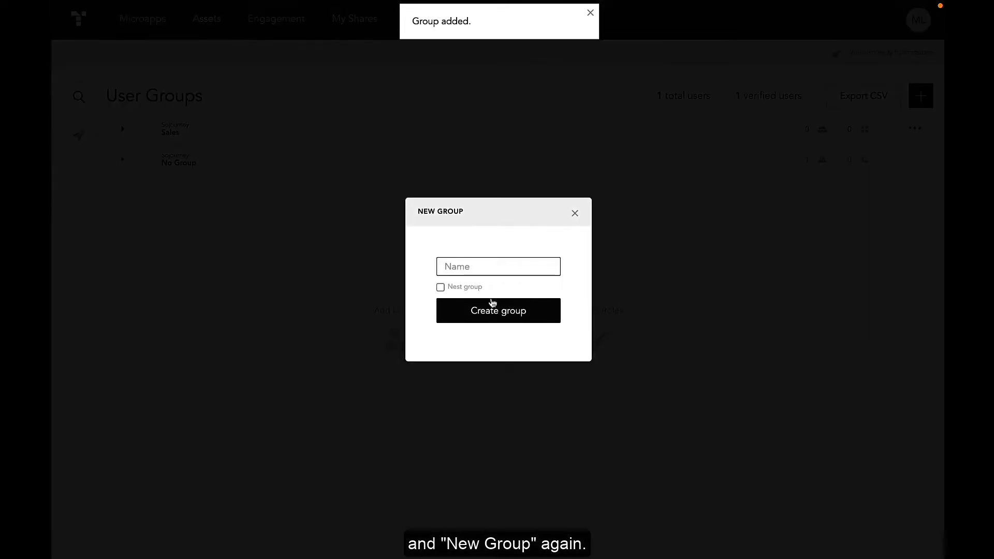
type("Sales - AE")
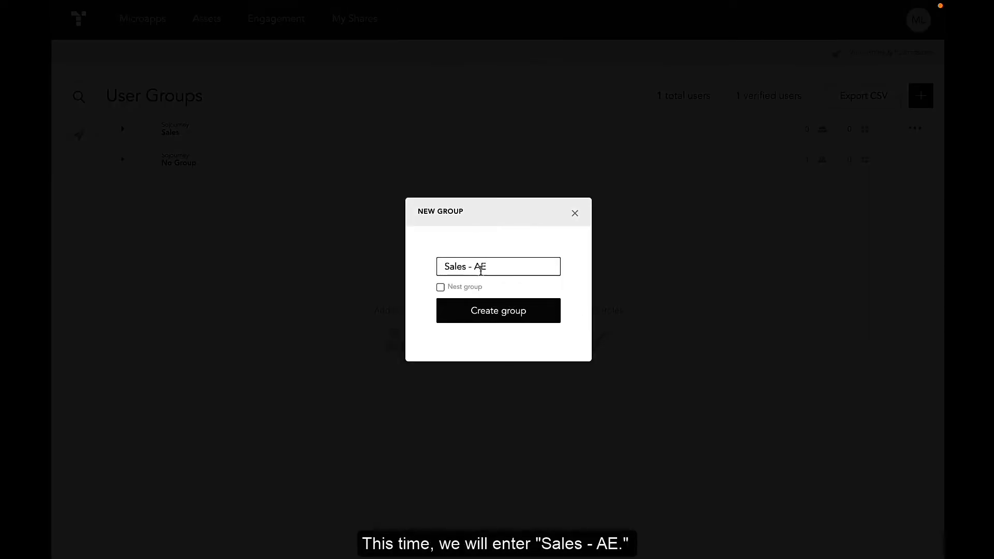
left_click(473, 287)
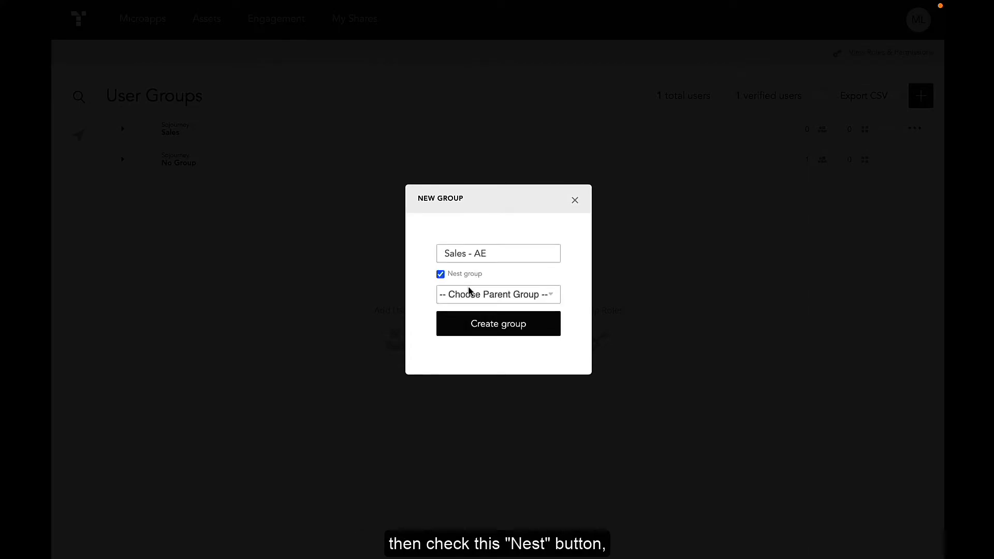
left_click(470, 294)
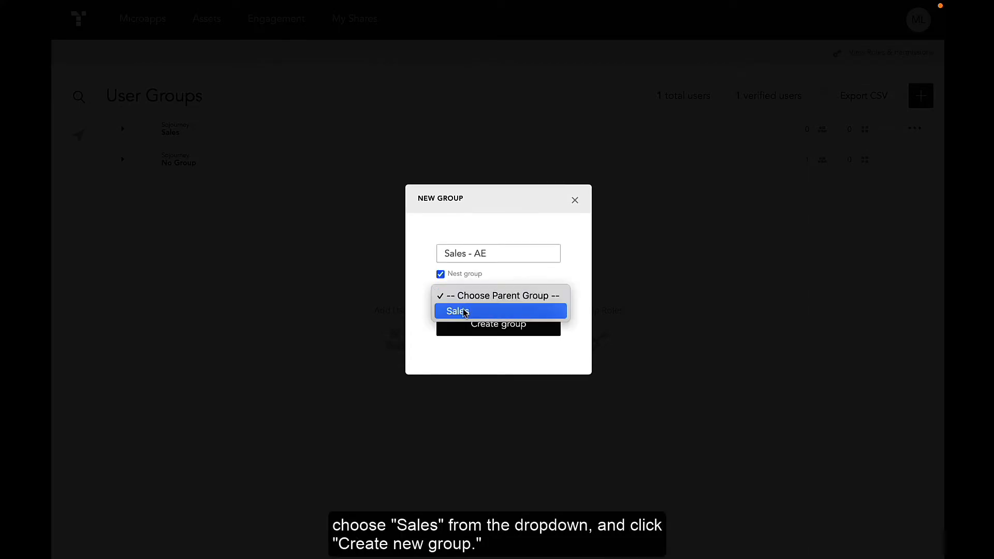
left_click(453, 313)
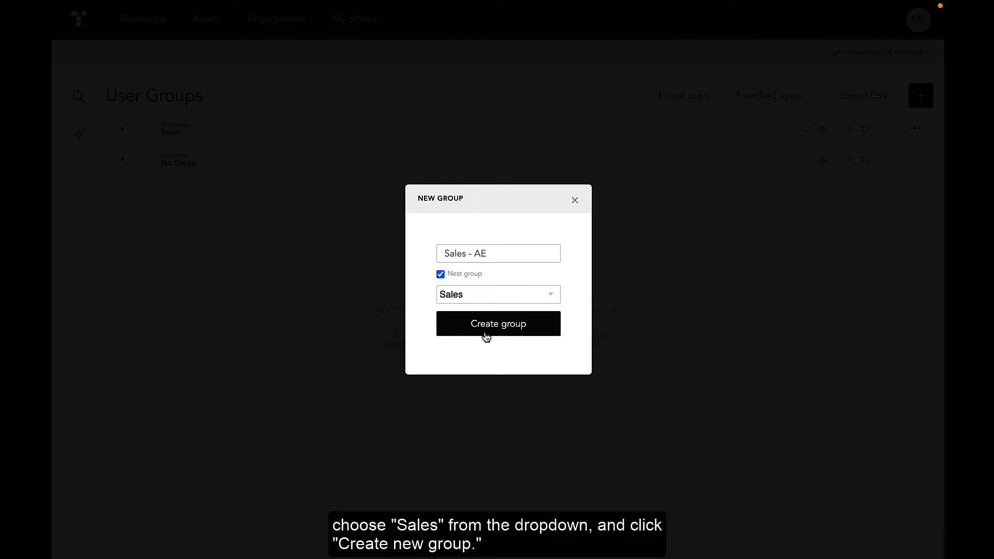
left_click(486, 335)
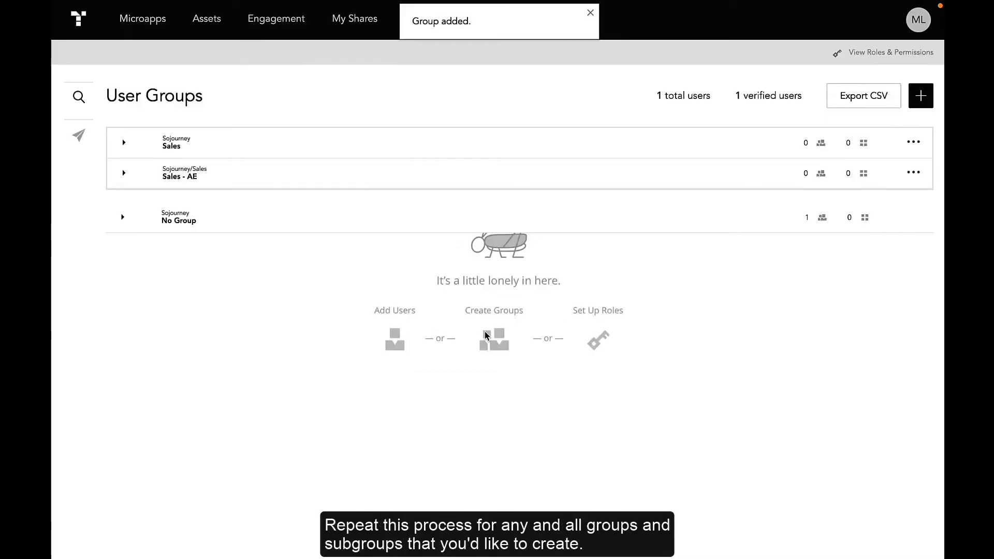
Create a new group named Sales - AM, nested under the Sales parent group
left_click(921, 96)
left_click(500, 311)
type("Sa")
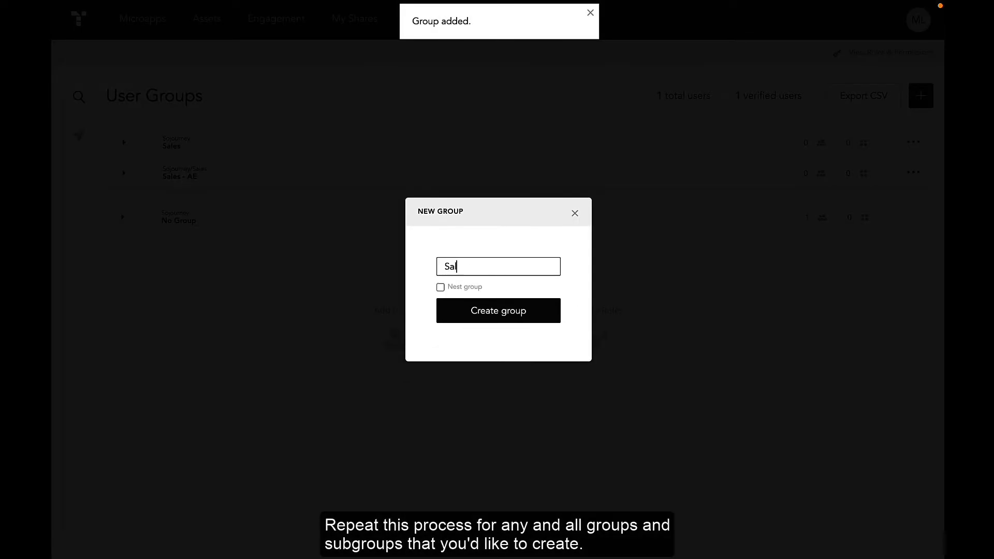
type("les - AM")
left_click(440, 287)
left_click(497, 293)
left_click(487, 311)
left_click(505, 331)
Create a new group named Sales Leadership, nested under the Sales parent group
left_click(921, 96)
left_click(497, 311)
type("Sales Leadership")
left_click(440, 287)
left_click(497, 293)
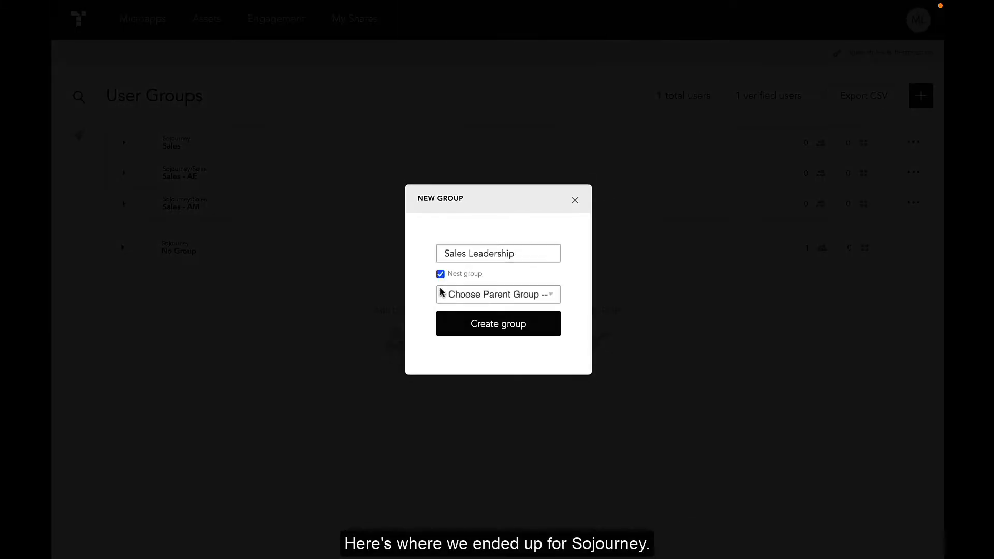
left_click(508, 311)
left_click(524, 333)
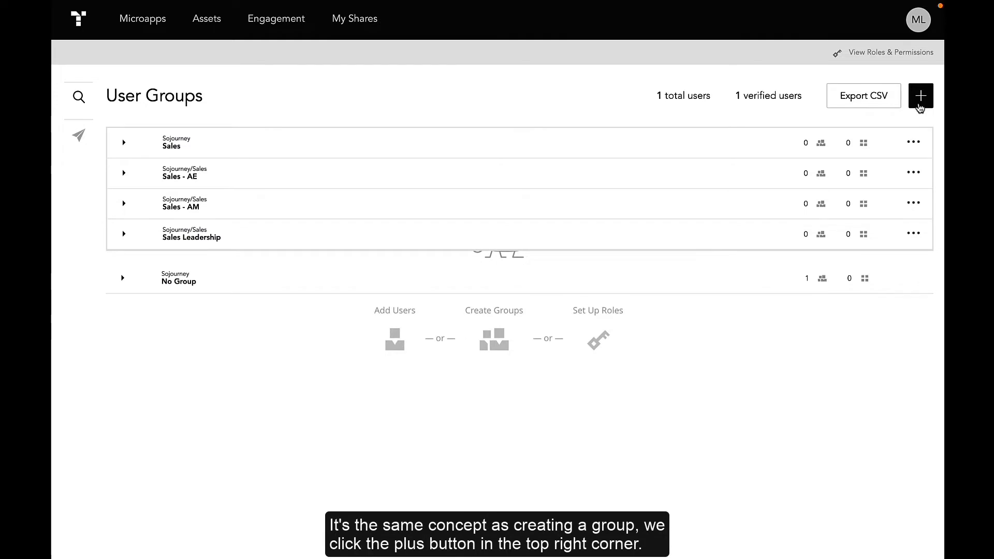
Create a new user with the person's full name, e-mail address and the Admin role, keeping welcome emails enabled
left_click(921, 96)
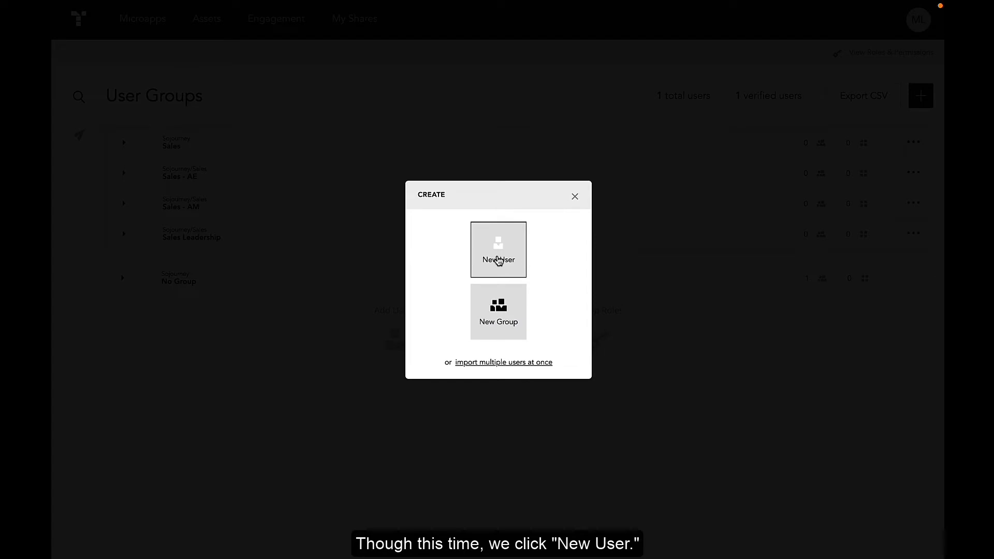
left_click(498, 261)
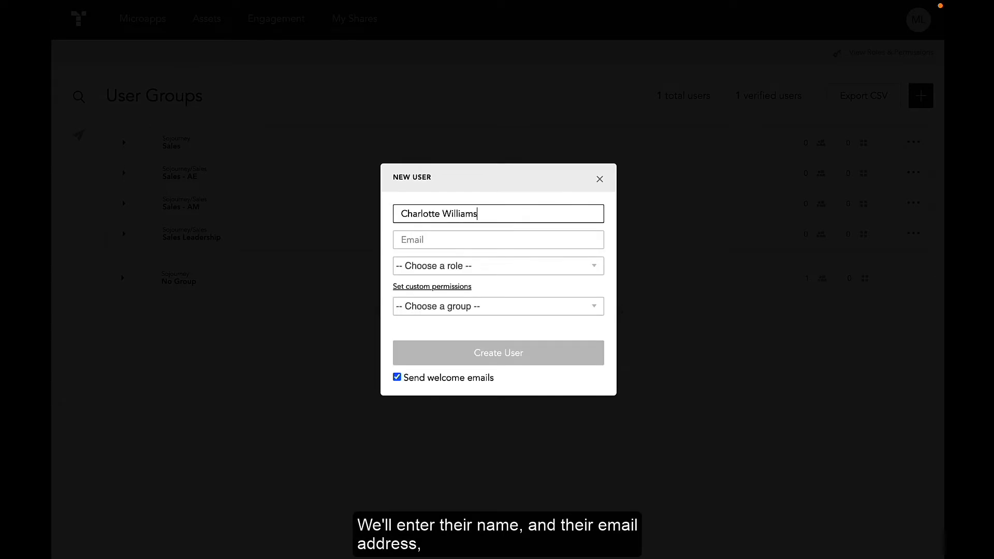
key("Tab")
left_click(482, 267)
left_click(464, 314)
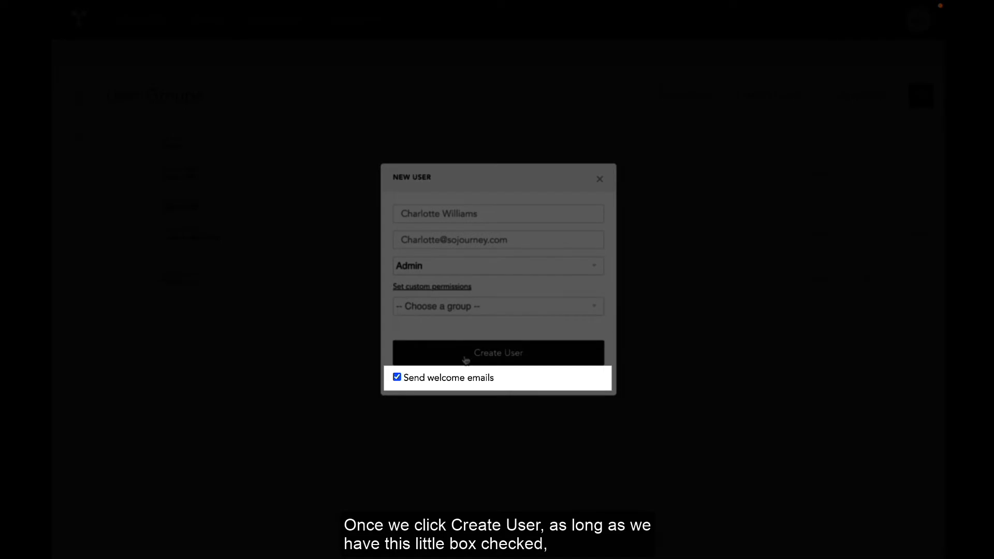
left_click(465, 356)
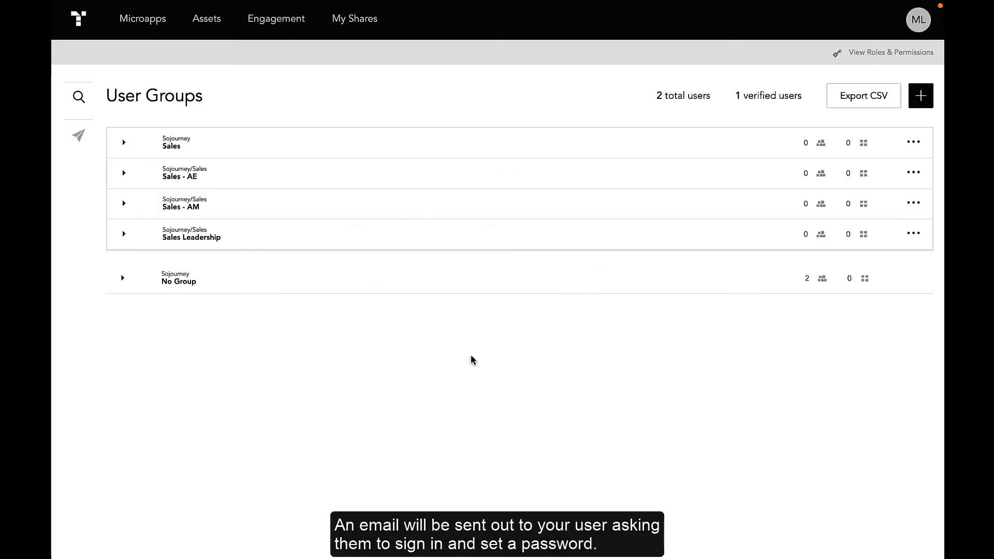
Expand the No Group list and open the new user's options menu to review its actions
left_click(124, 280)
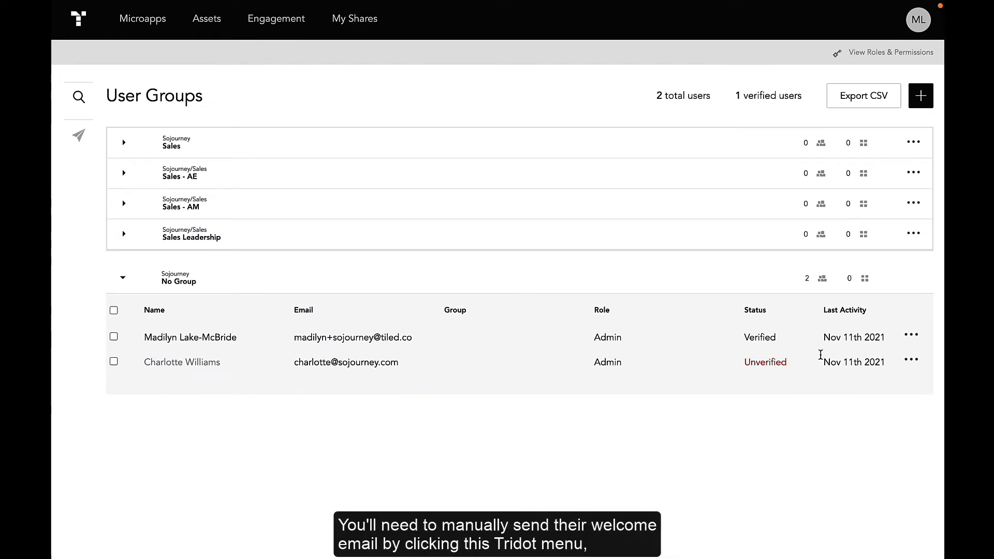
left_click(913, 363)
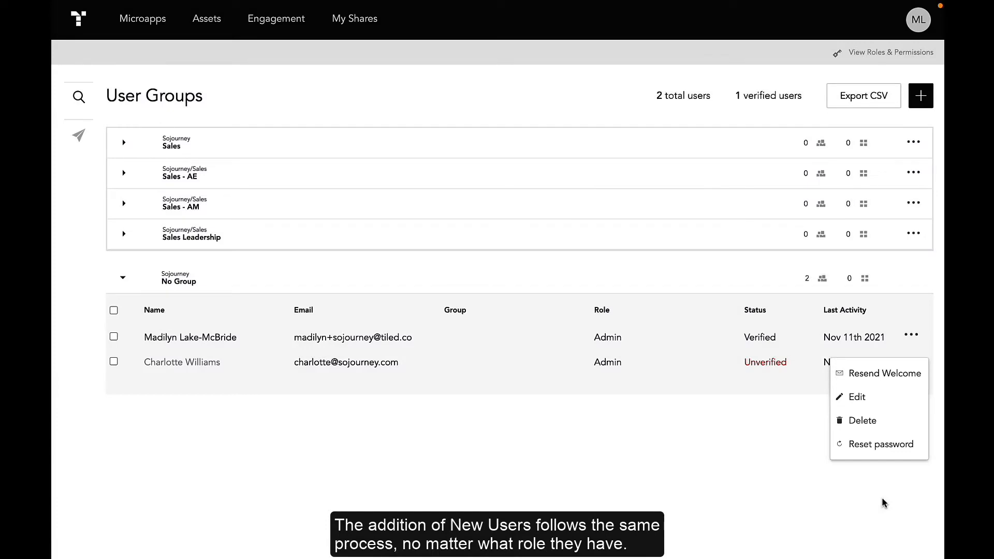
left_click(882, 499)
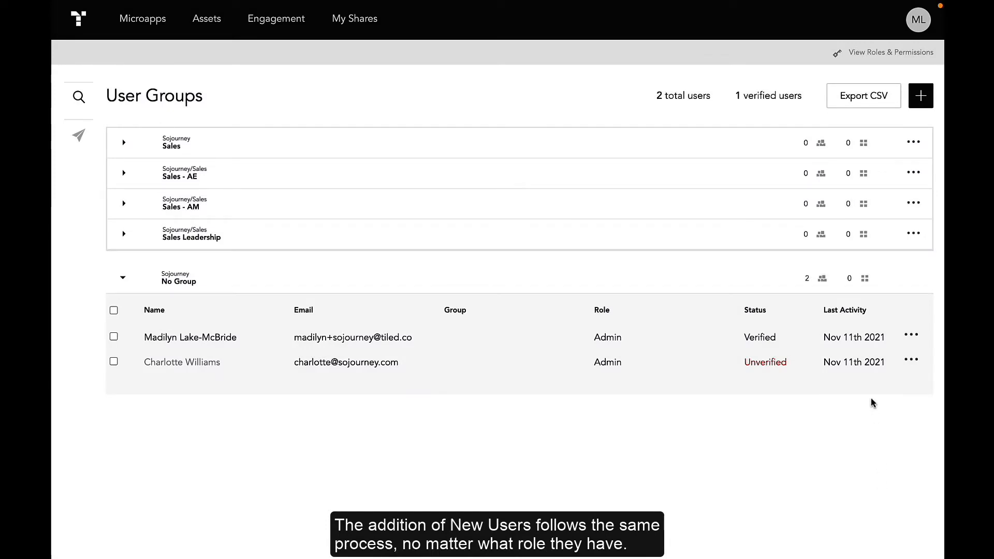
Open the dialog for importing multiple users at once
left_click(918, 101)
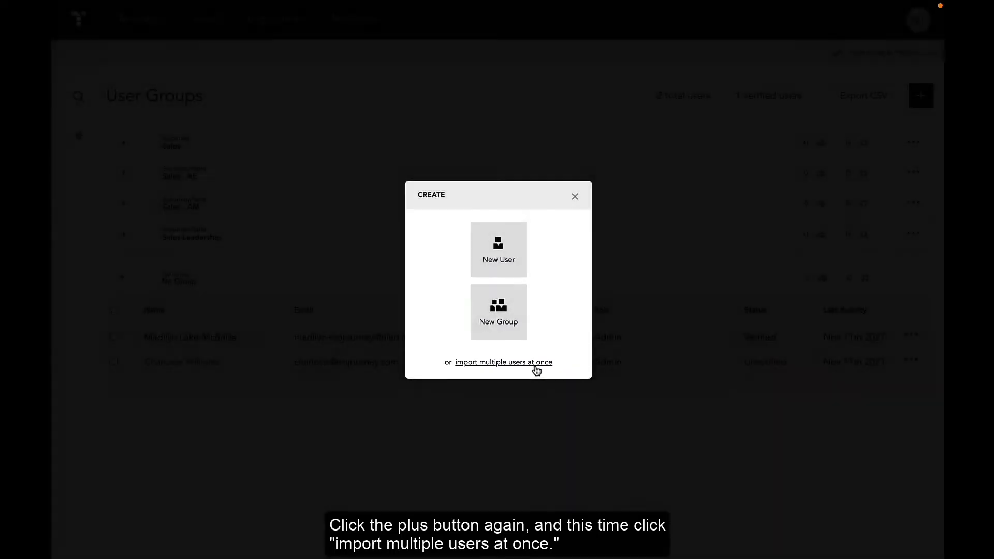
left_click(535, 367)
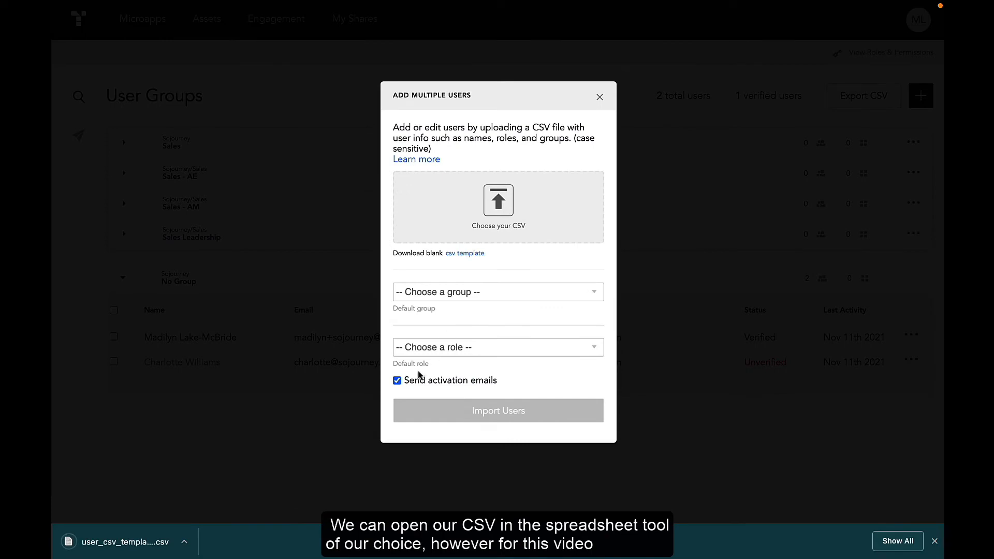
In the spreadsheet tab, import the downloaded user_csv_template.csv by upload, replacing the spreadsheet
mouse_move(316, 4)
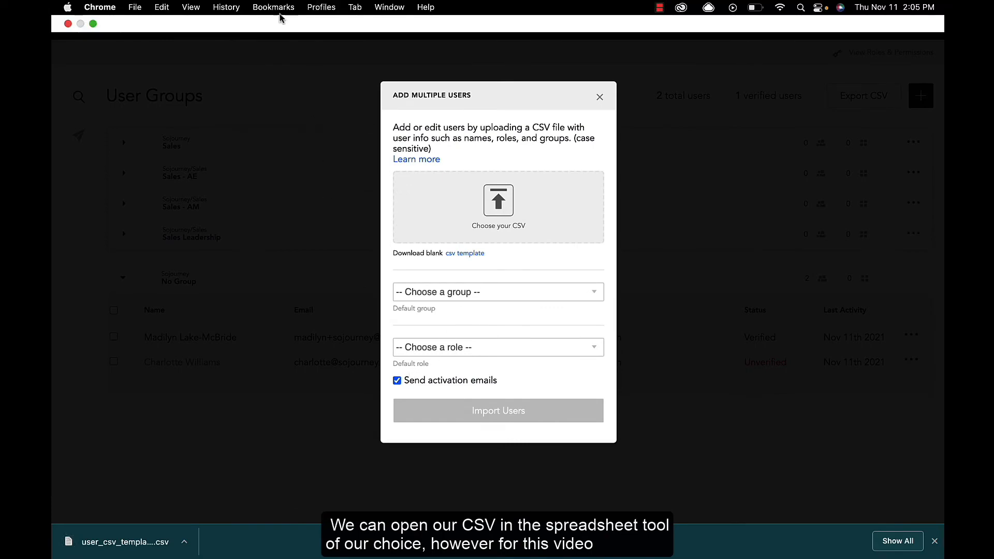
left_click(233, 52)
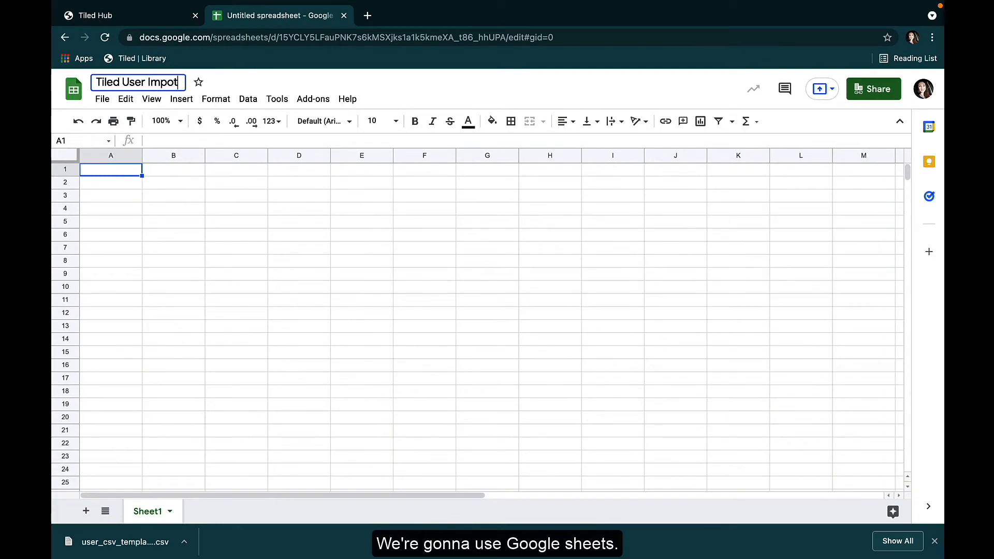
left_click(102, 98)
left_click(110, 190)
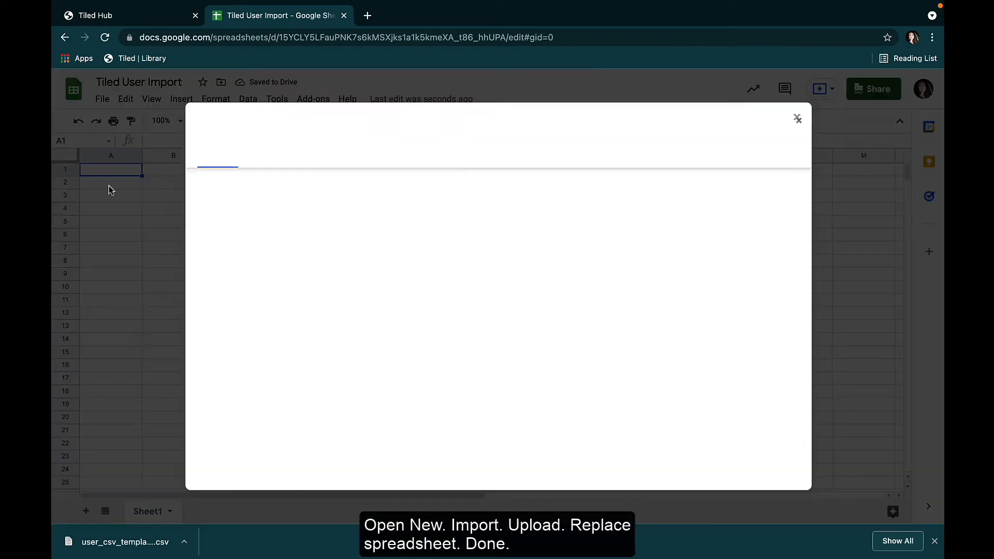
left_click(495, 154)
left_click_drag(124, 541, 390, 338)
left_click(456, 305)
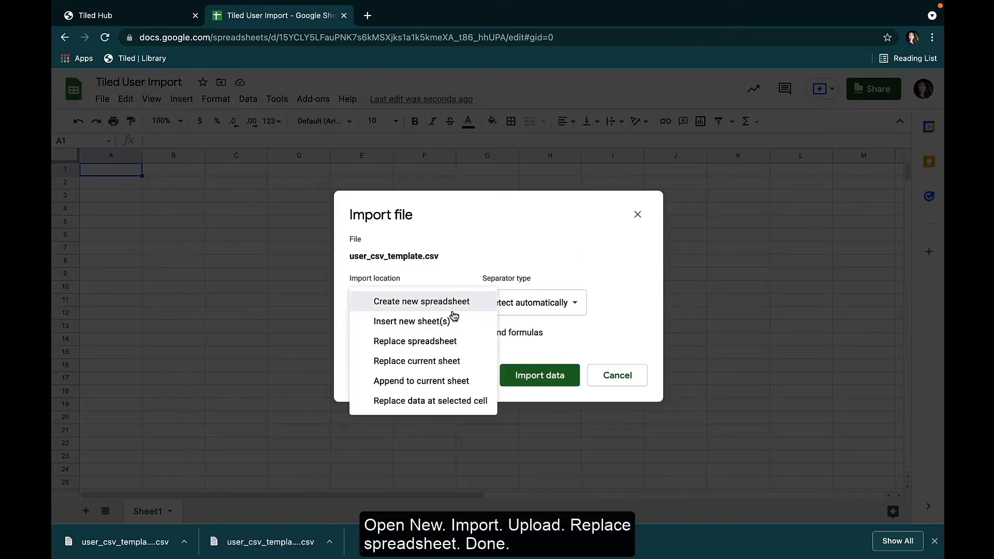
left_click(412, 321)
left_click(539, 375)
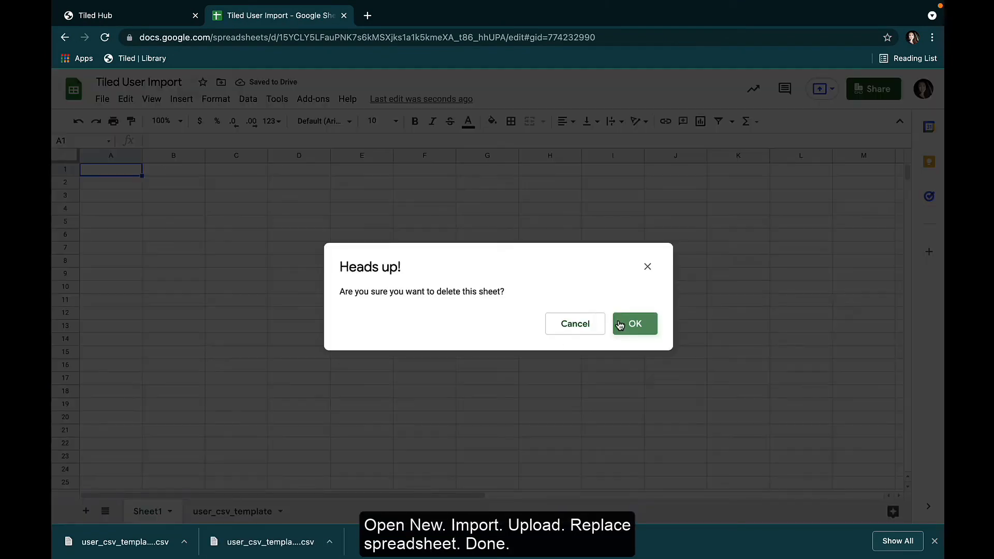
left_click(635, 324)
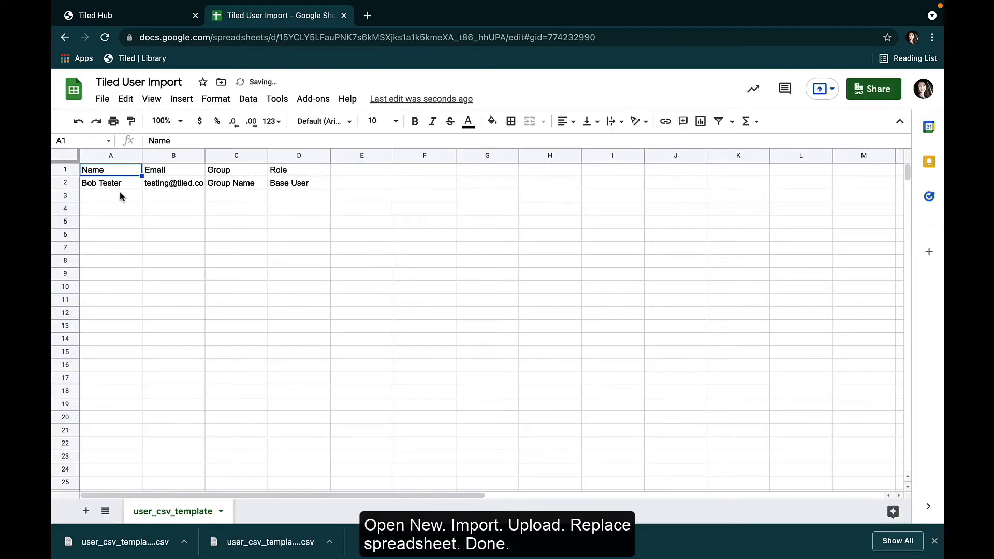
Fill row 2 with a user's name and e-mail, group Sales Leadership and role Admin
left_click(933, 542)
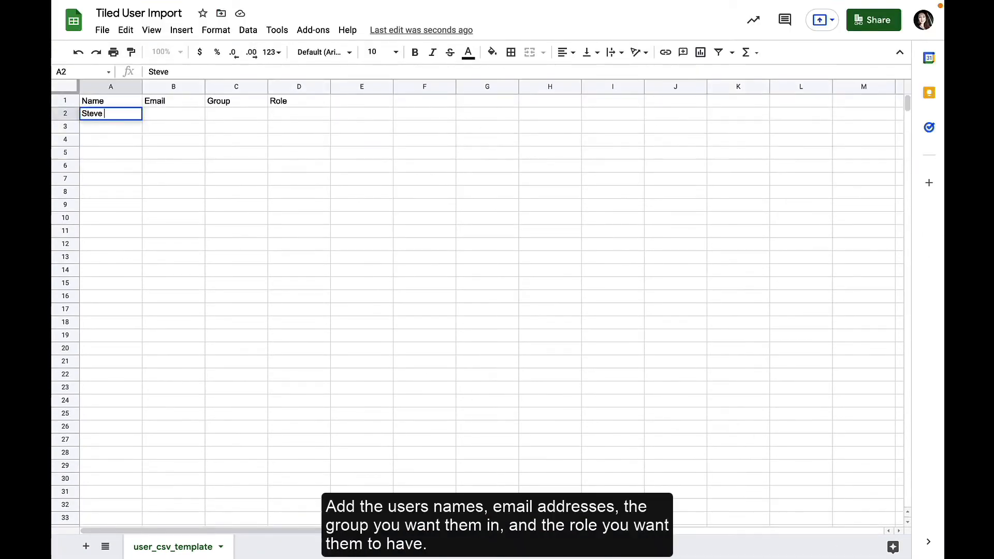
type("Rogers")
key("Tab")
key("Tab")
type("Sales Leader")
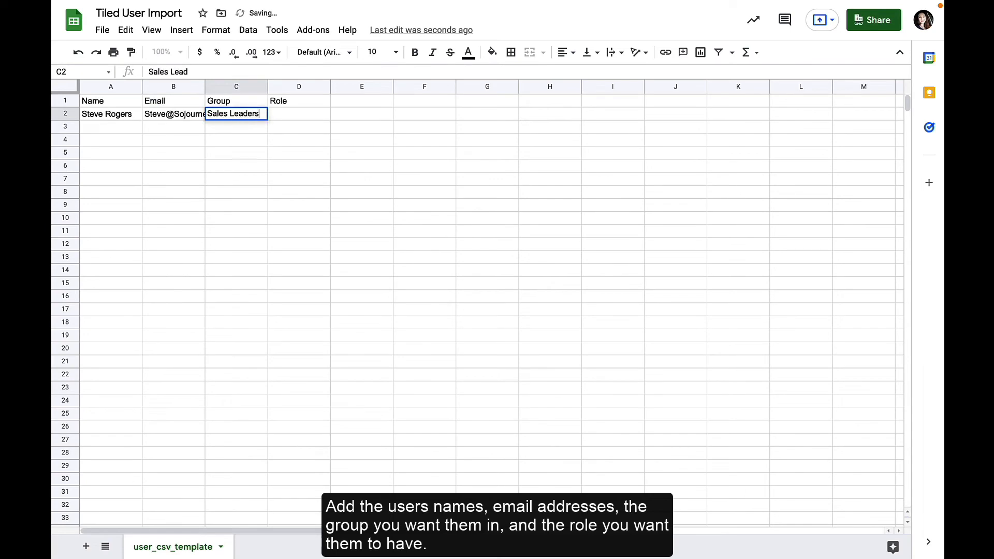
type("ship")
key("Tab")
type("Admin")
key("Return")
Fill row 3 with a user's name and e-mail, group Sales - AE and role Base
type("Selena Gomez")
key("Tab")
key("Tab")
type("Sales - AE")
key("Tab")
type("Base")
key("Return")
Fill row 4 with a user's name and e-mail, group Sales - AM and role Base
type("George Castanza")
key("Tab")
key("Tab")
type("Sales - AM")
key("Tab")
type("Base")
key("Return")
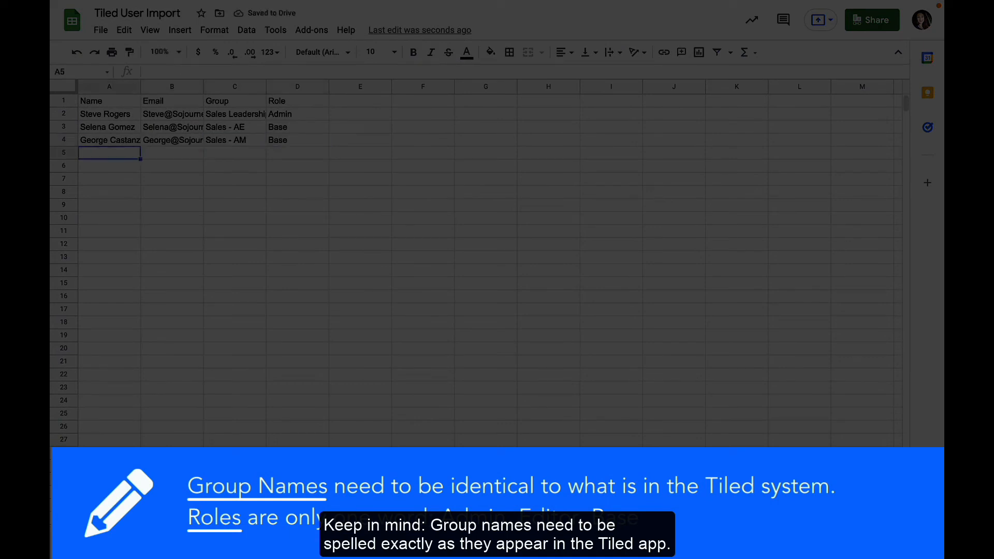
Fill row 5 with a user's name and e-mail, leaving the group empty and setting role Editor
type("Rue Paul")
key("Tab")
key("Tab")
key("Tab")
type("Editor")
left_click(205, 197)
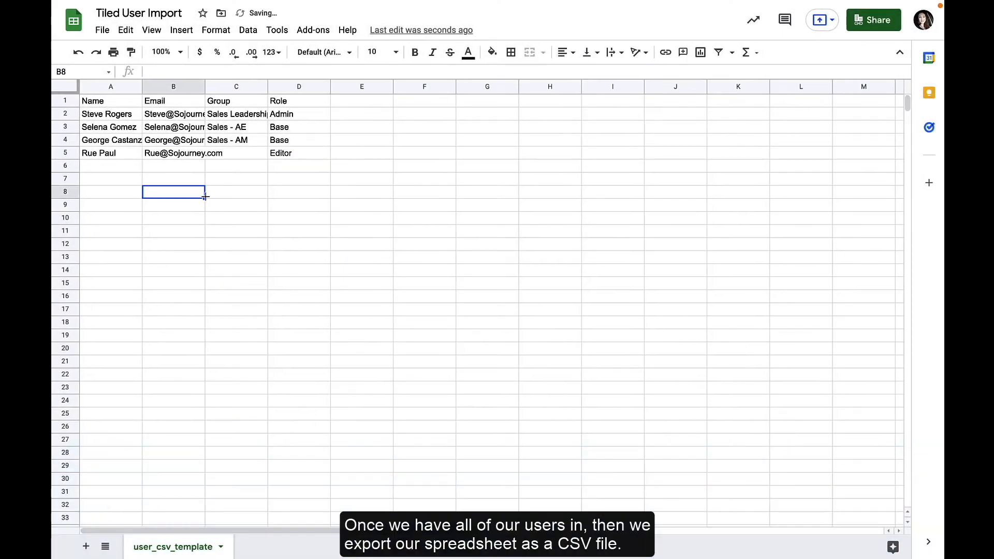
Download the spreadsheet as comma-separated values (.csv, current sheet)
left_click(102, 30)
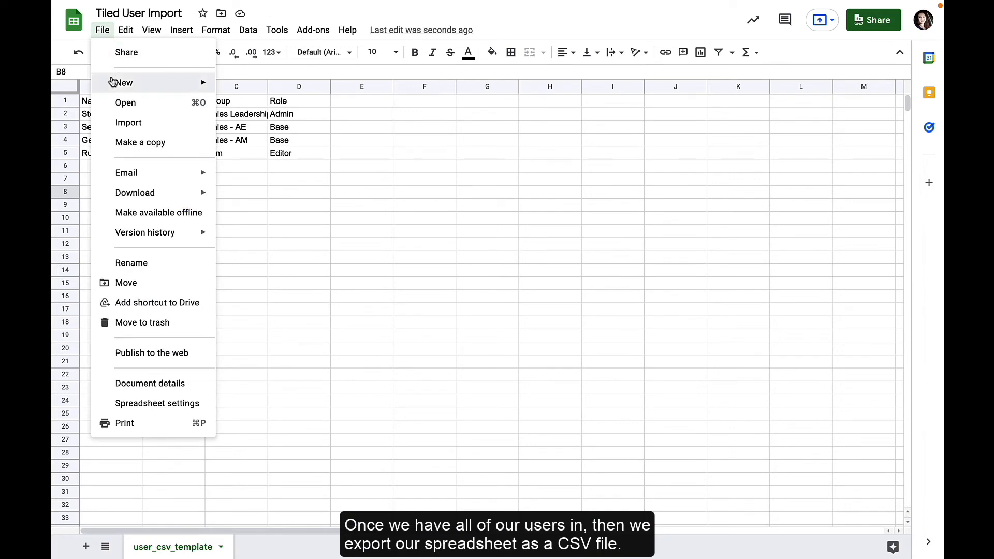
mouse_move(171, 193)
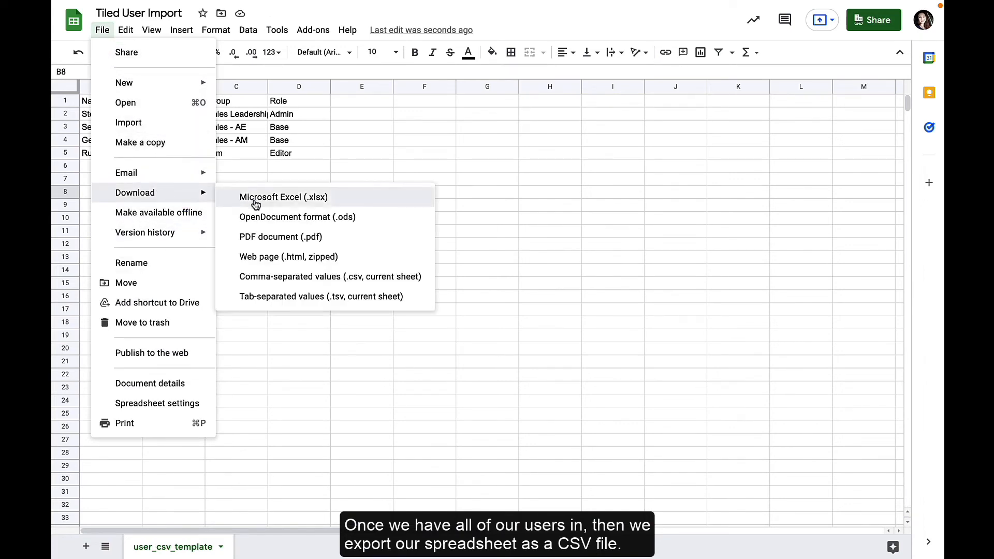
left_click(290, 279)
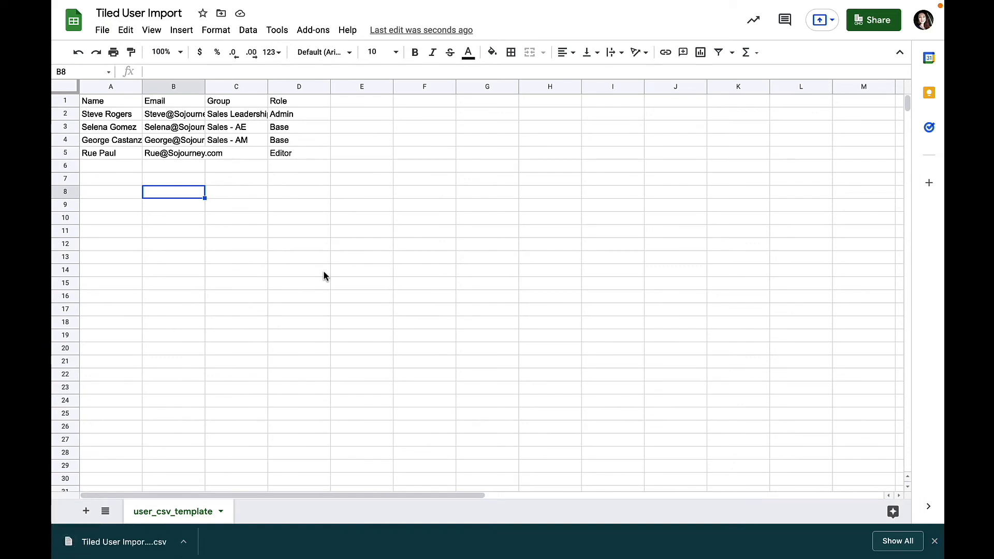
In the Tiled import dialog, upload the Tiled User Import CSV from Downloads and import the users
key("super+shift+f")
left_click(150, 21)
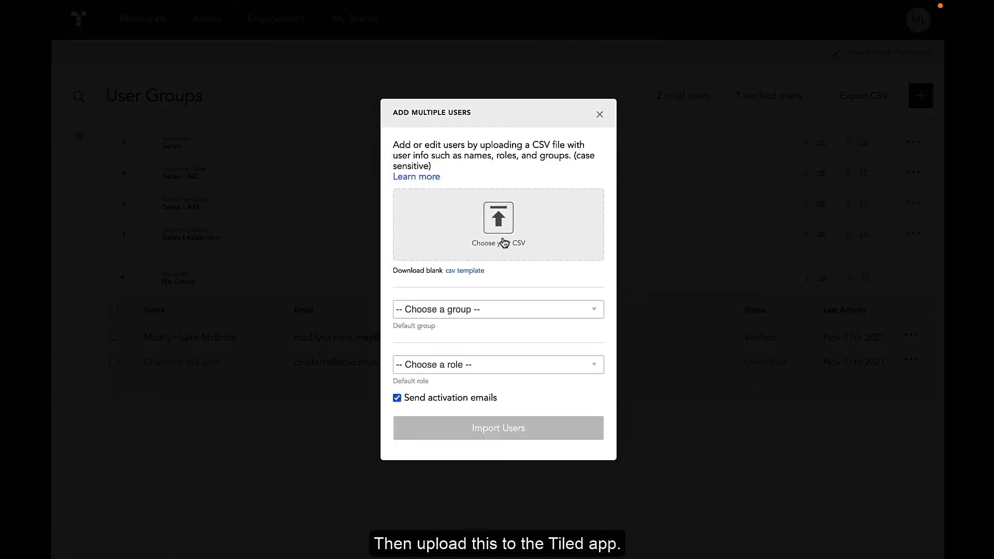
left_click(494, 223)
left_click(293, 241)
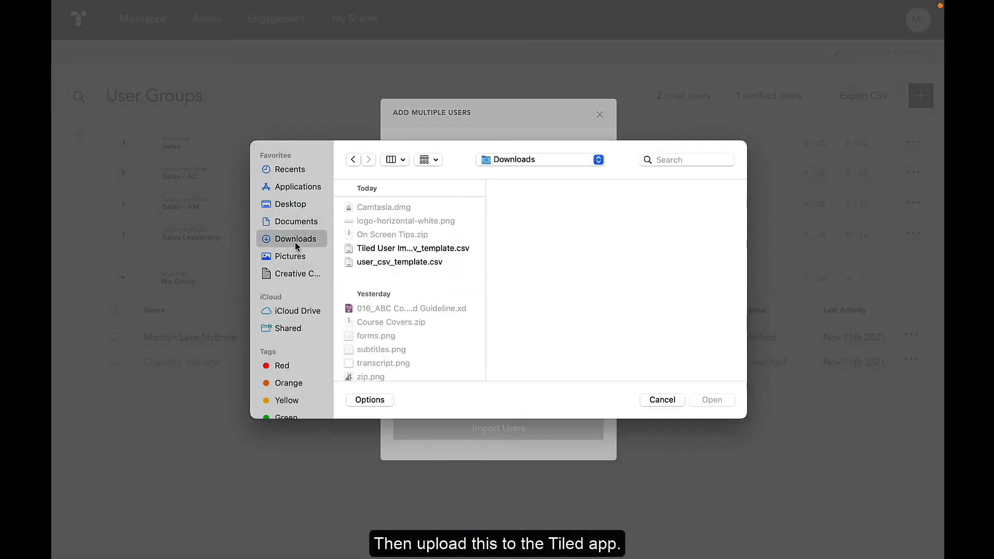
left_click(412, 249)
left_click(713, 401)
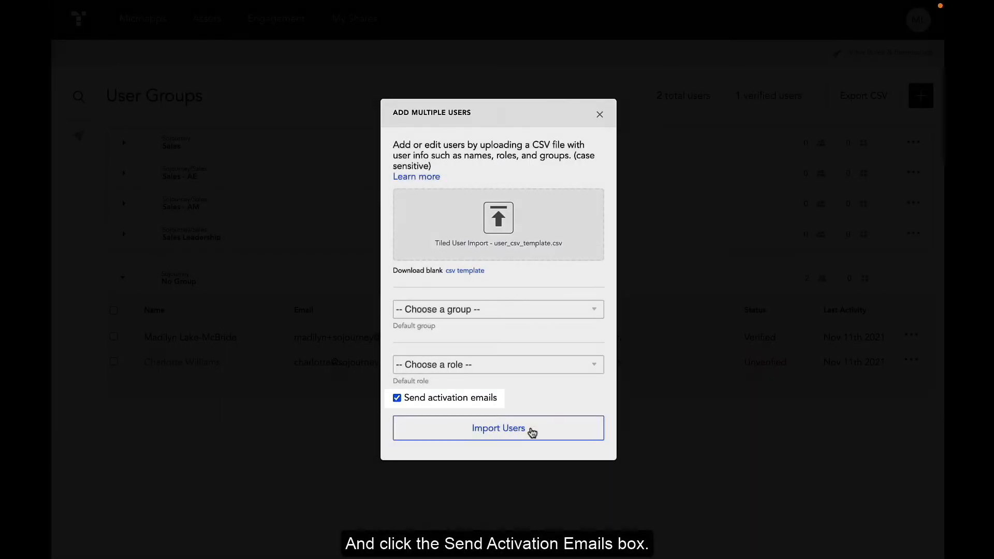
left_click(532, 433)
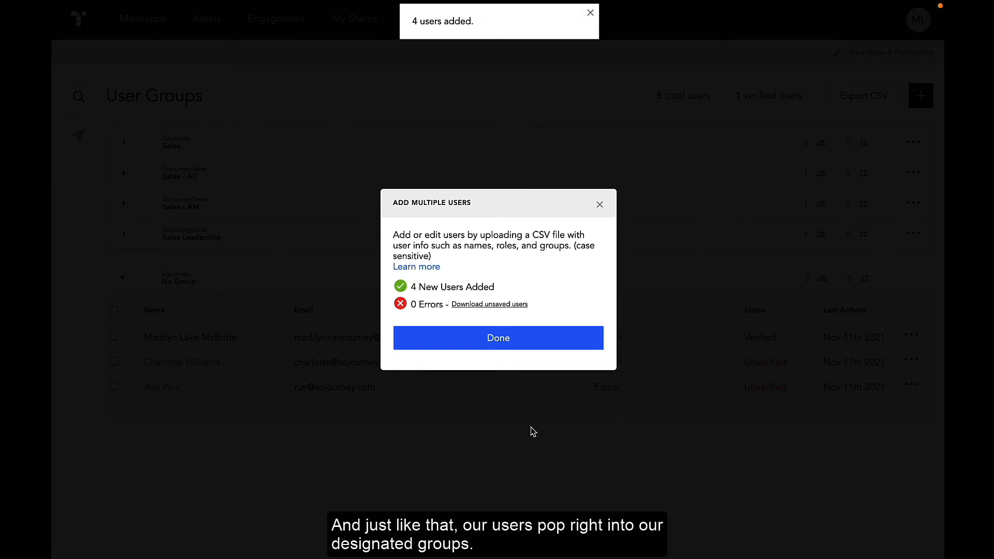
left_click(528, 343)
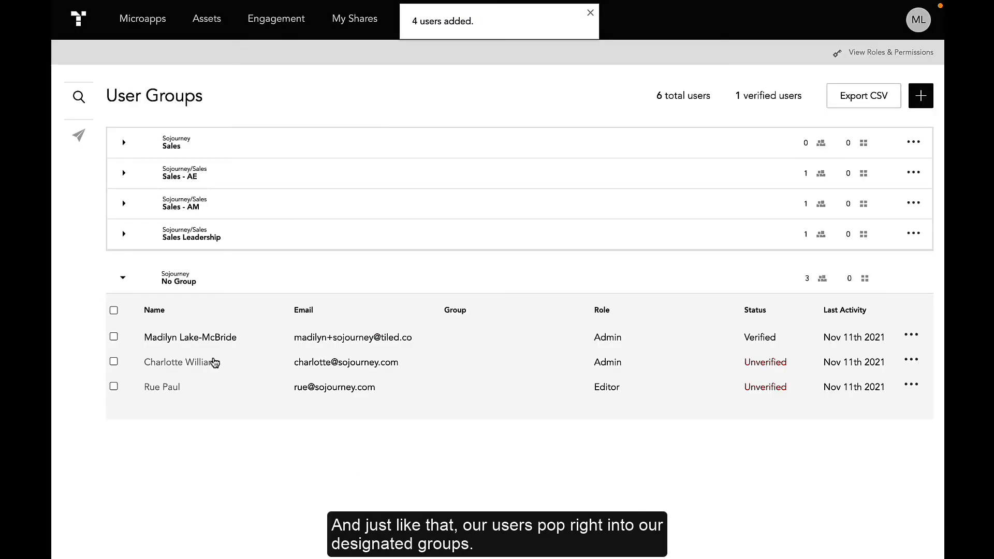
Expand the Sales subgroups and delete the only user in the Sales - AM group, confirming the deletion
left_click(127, 237)
left_click(124, 206)
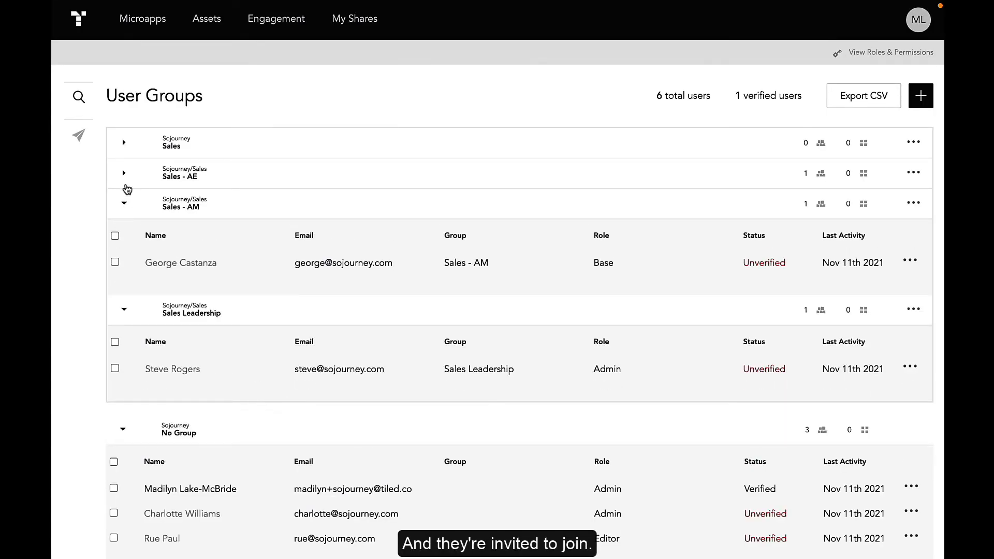
left_click(124, 173)
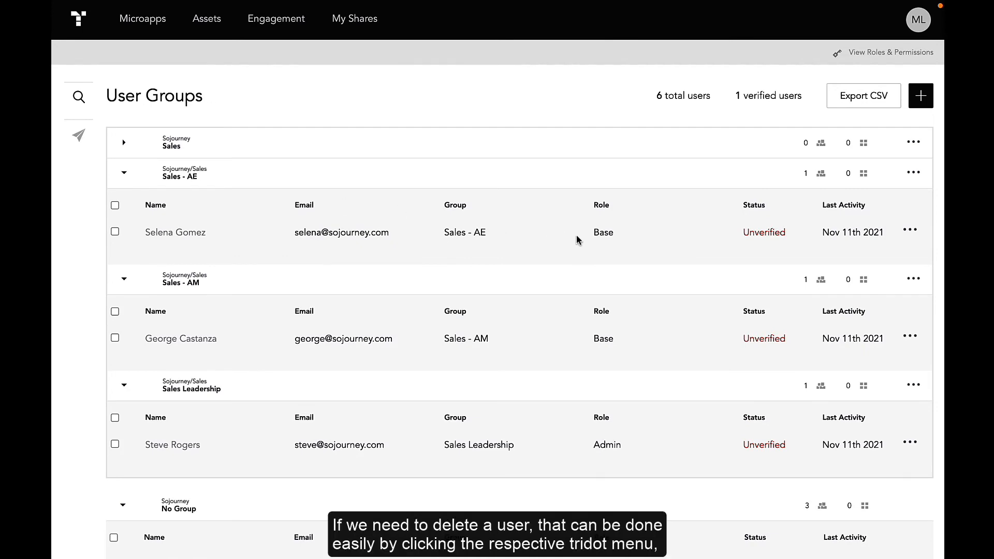
left_click(914, 337)
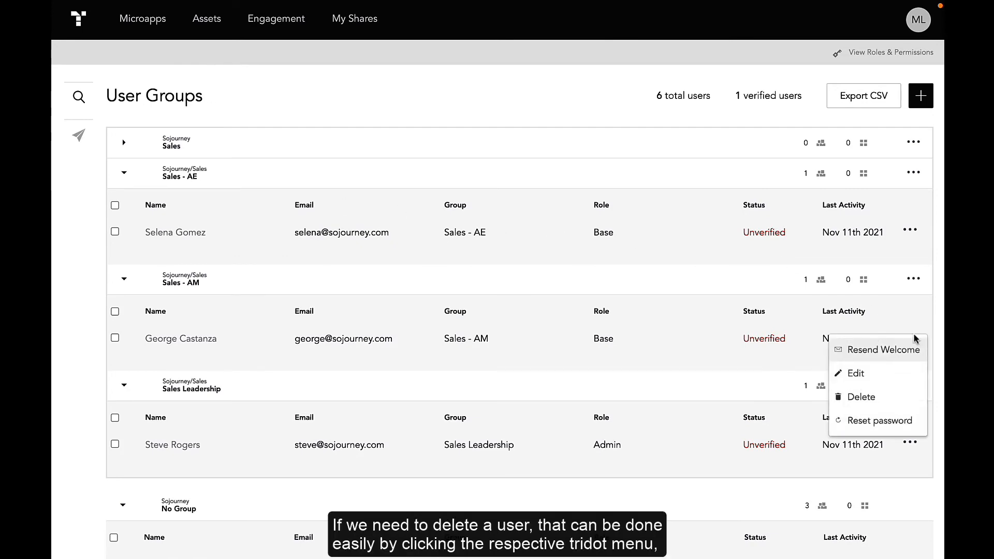
left_click(894, 399)
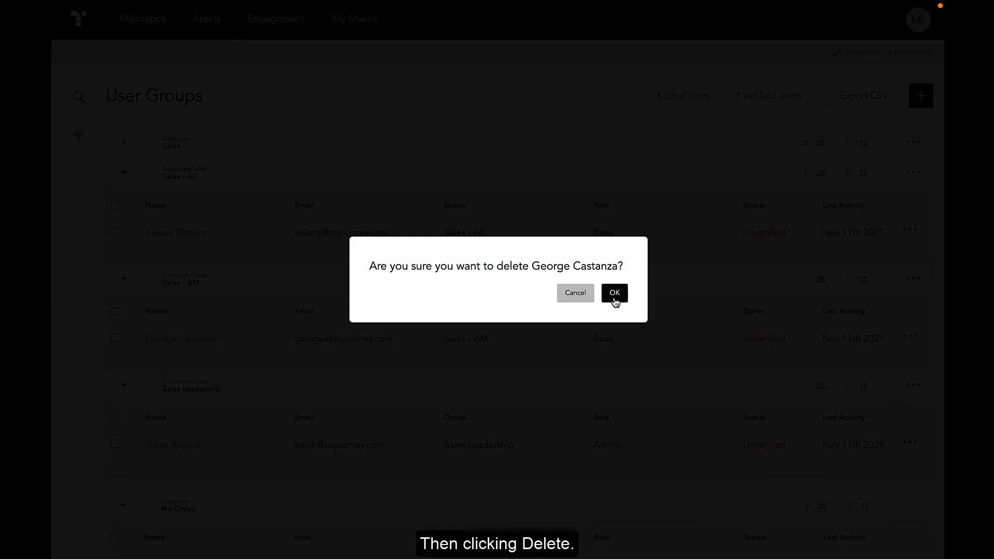
left_click(615, 293)
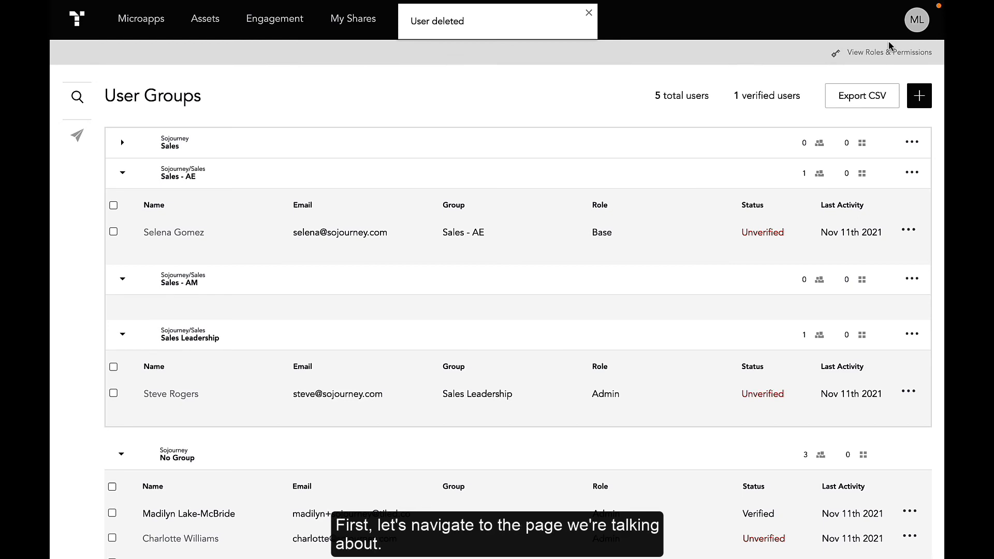
Open the account settings and set the new users' welcome email subject to "Welcome to Tiled!"
left_click(910, 25)
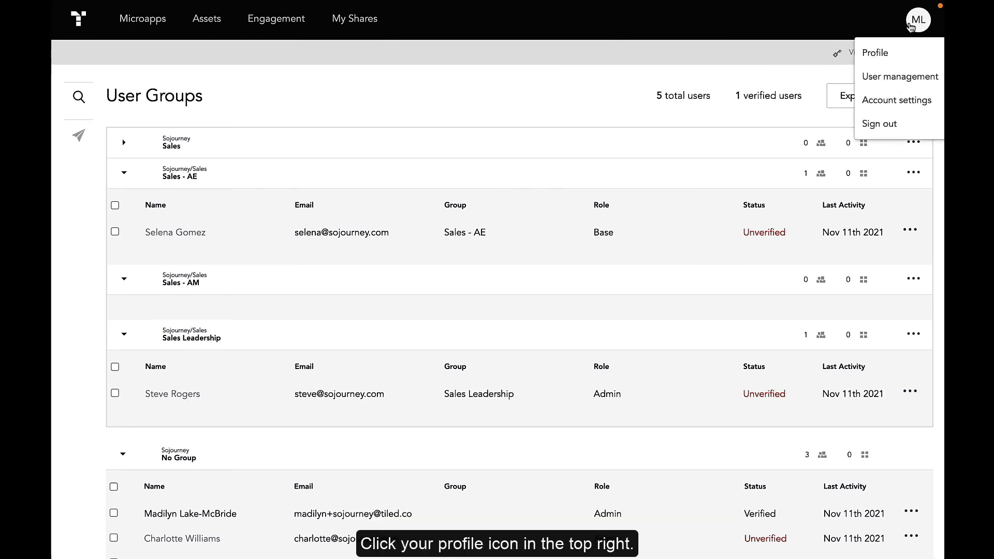
left_click(897, 100)
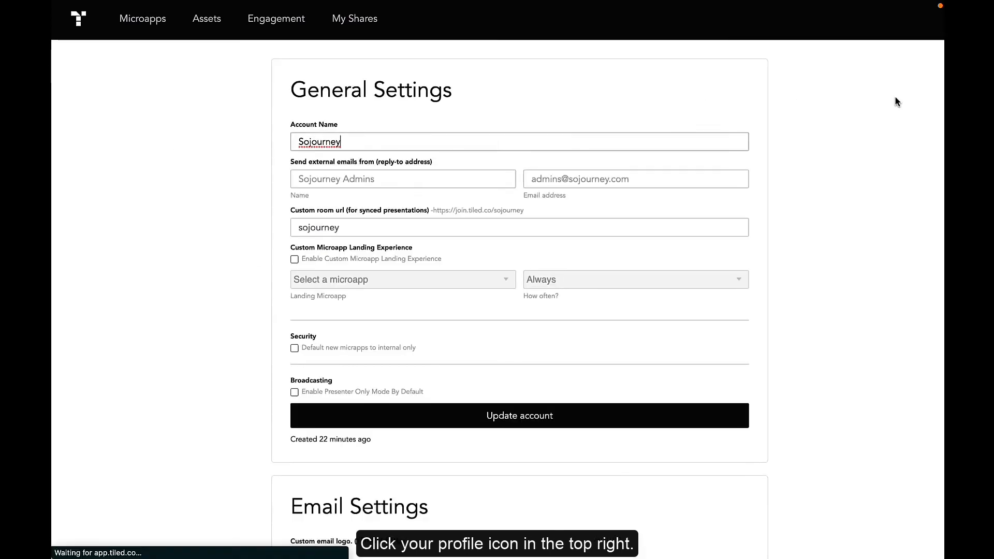
scroll(834, 193, "down", 8)
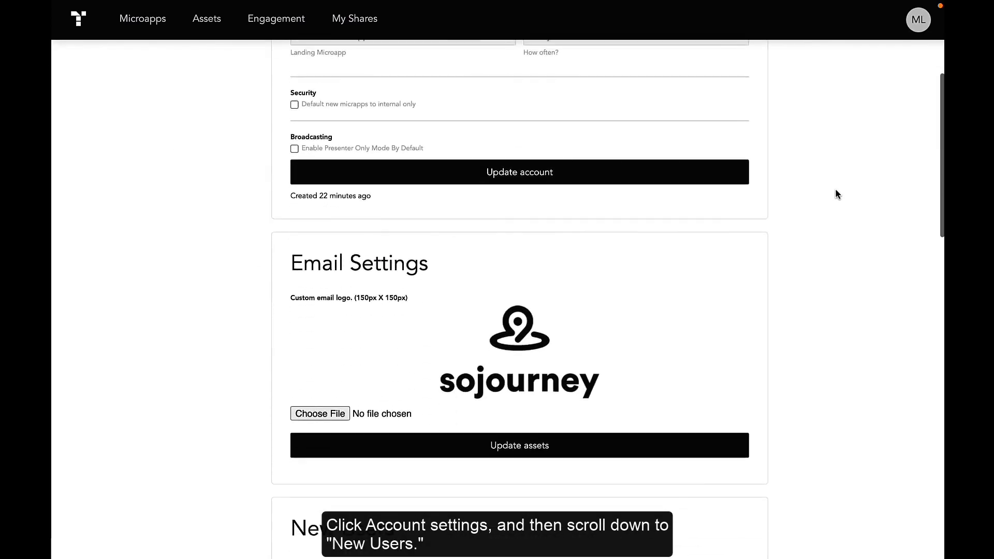
scroll(837, 194, "down", 4)
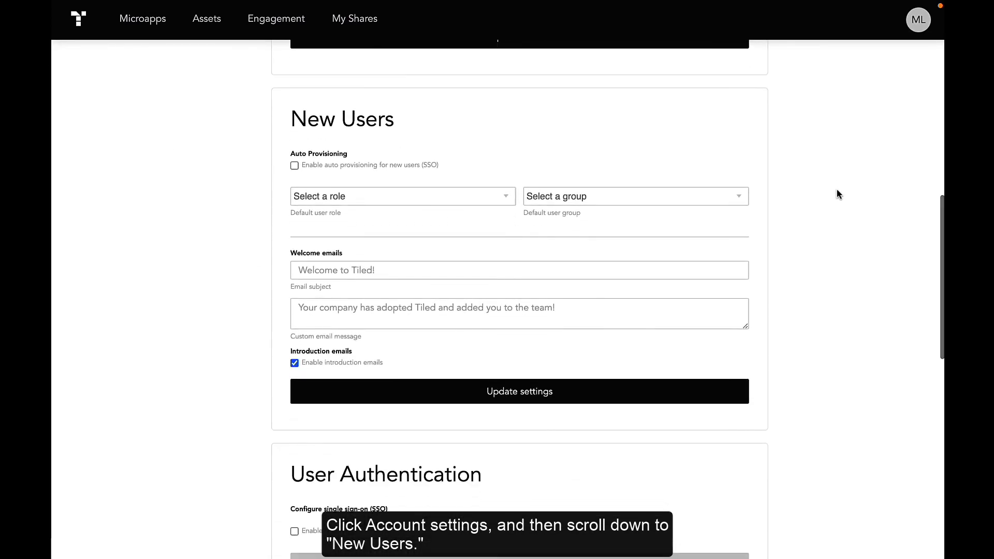
left_click(444, 268)
type("Welcome to Tiled!")
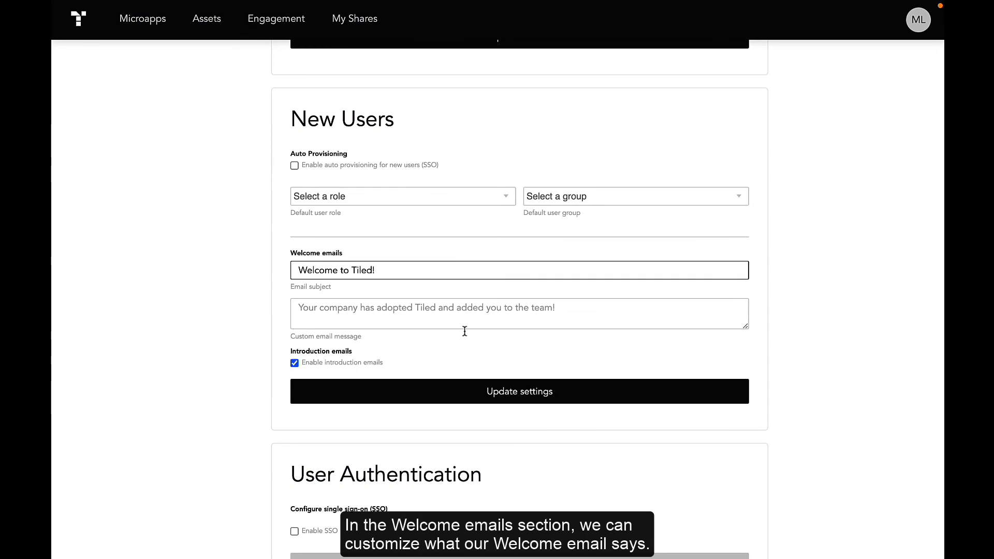
Paste the custom welcome email message from Sojourney Enablement Team into the message box and save the new user settings
left_click(469, 317)
key("ctrl+v")
left_click_drag(745, 327, 744, 433)
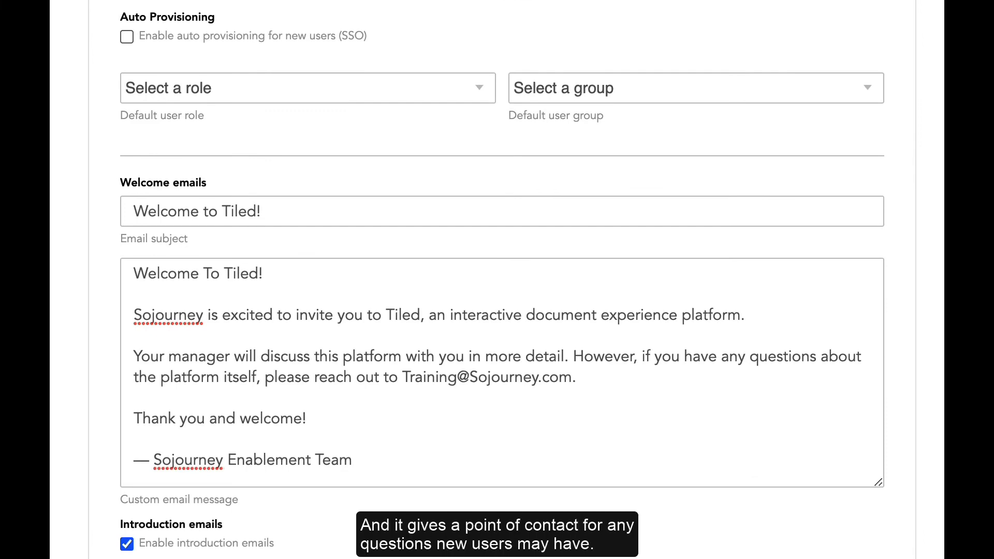
left_click(553, 500)
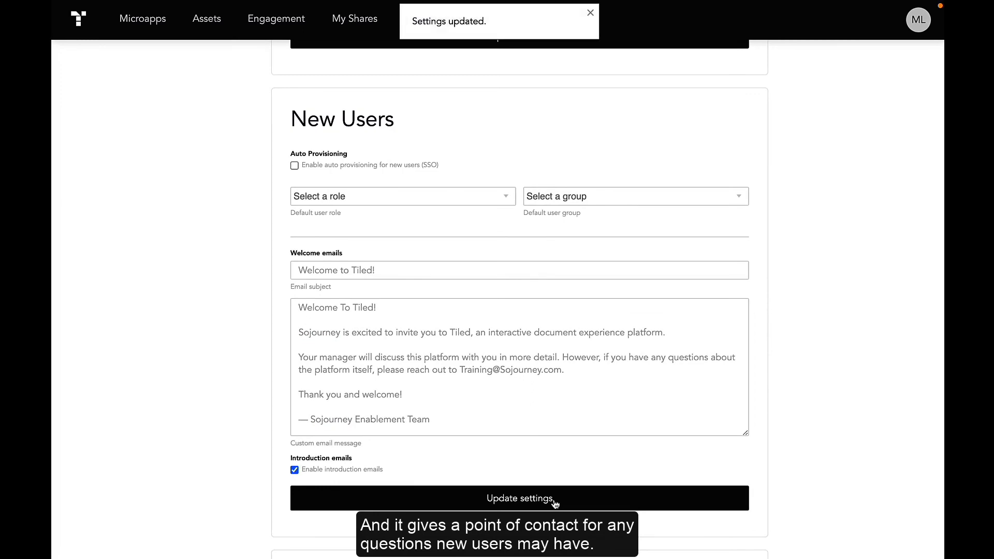